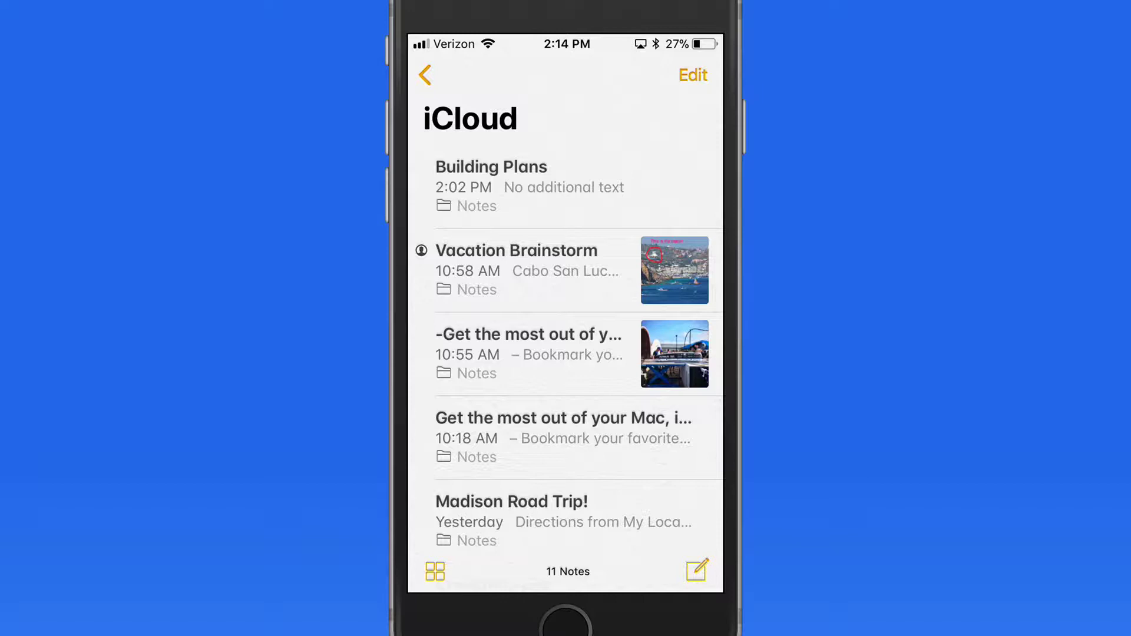
Open the 'Building Plans' note from the iCloud notes list.
left_click(531, 185)
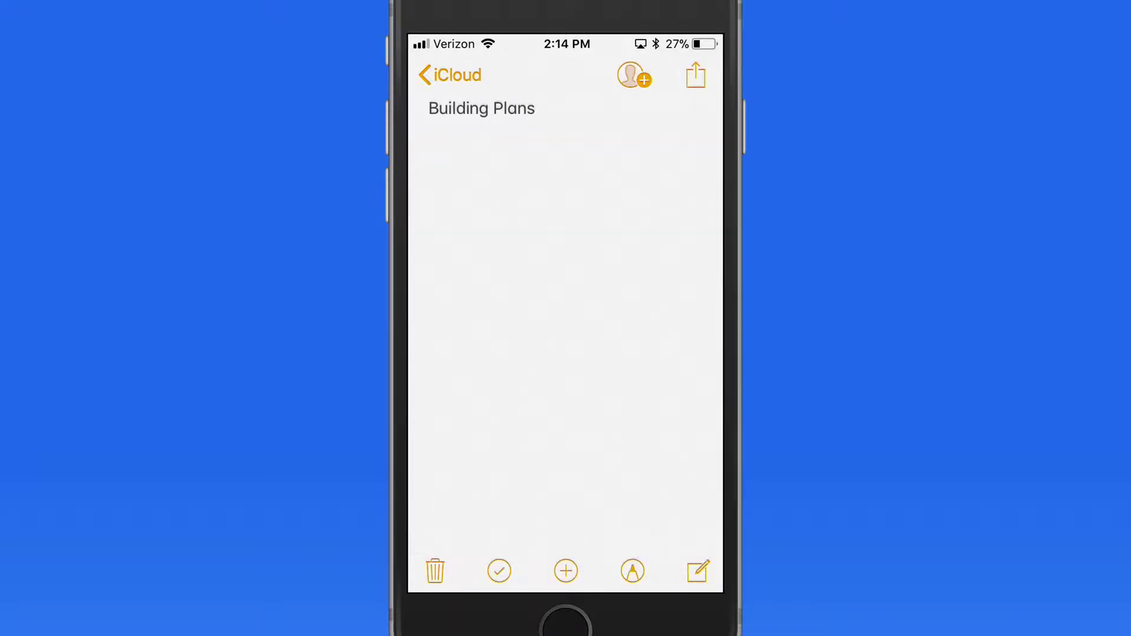
Place the cursor in the empty Building Plans body and toggle the formatting options.
left_click(530, 177)
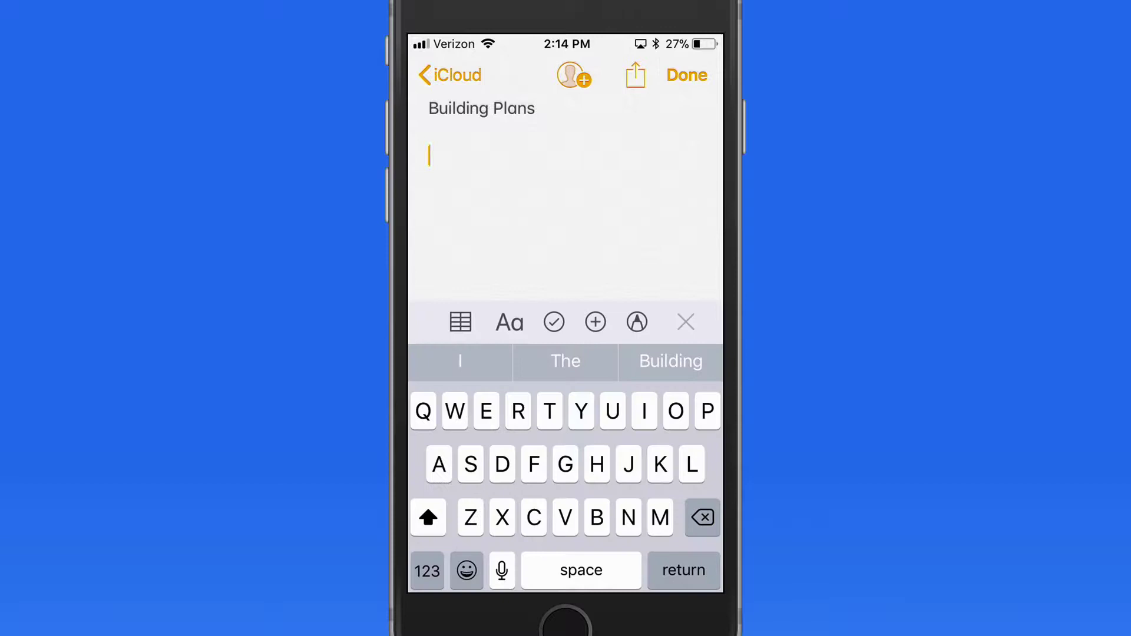
left_click(685, 322)
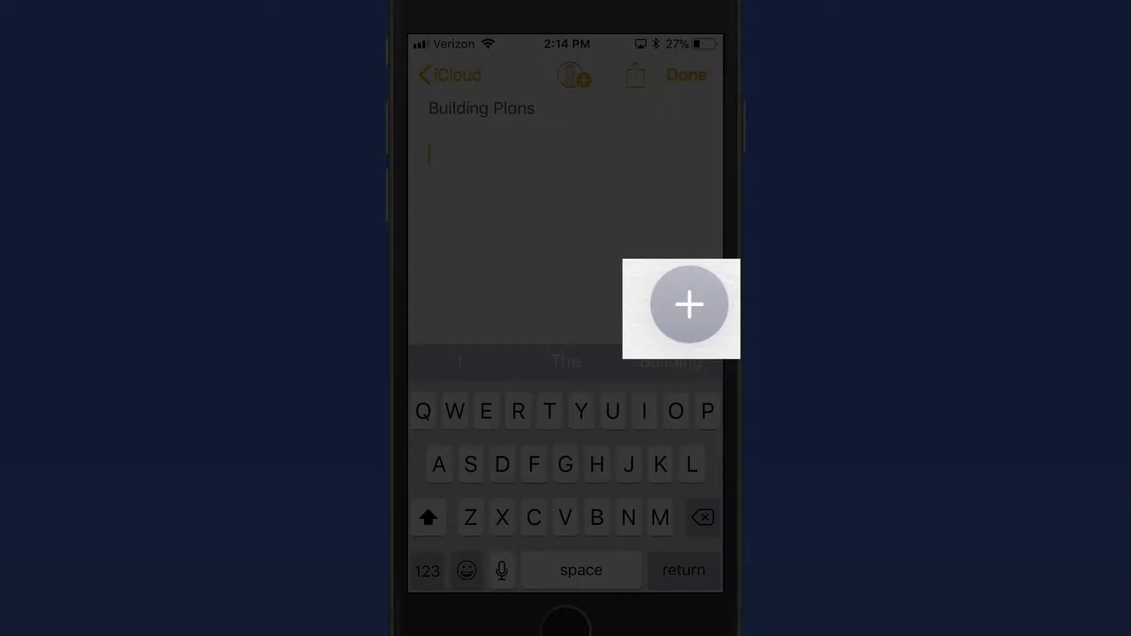
left_click(686, 322)
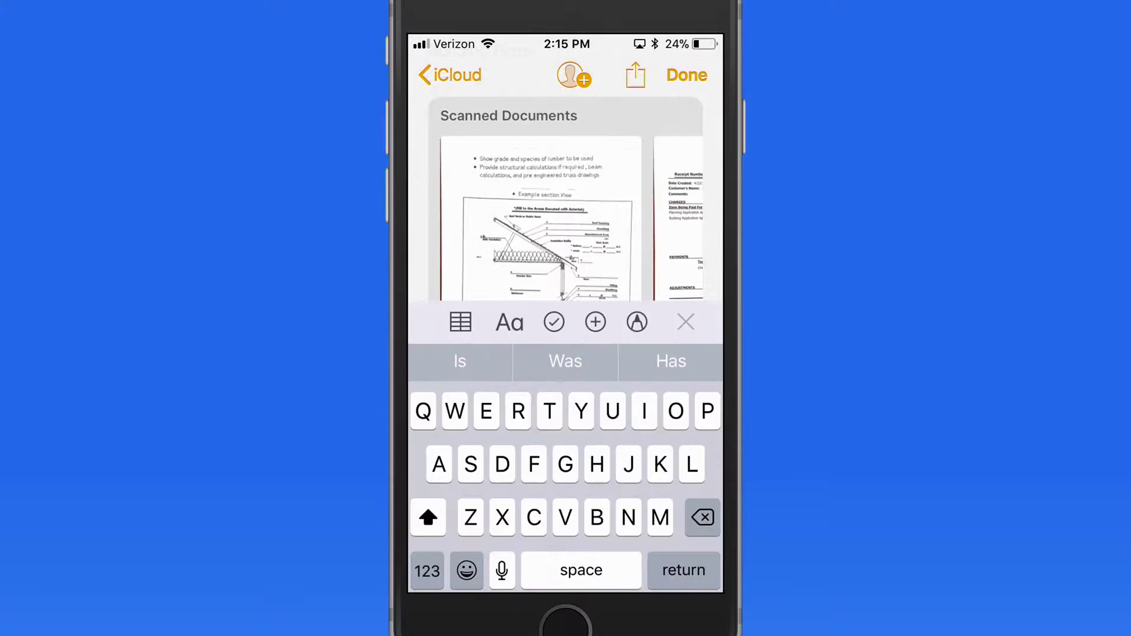
scroll(566, 240, "right", 3)
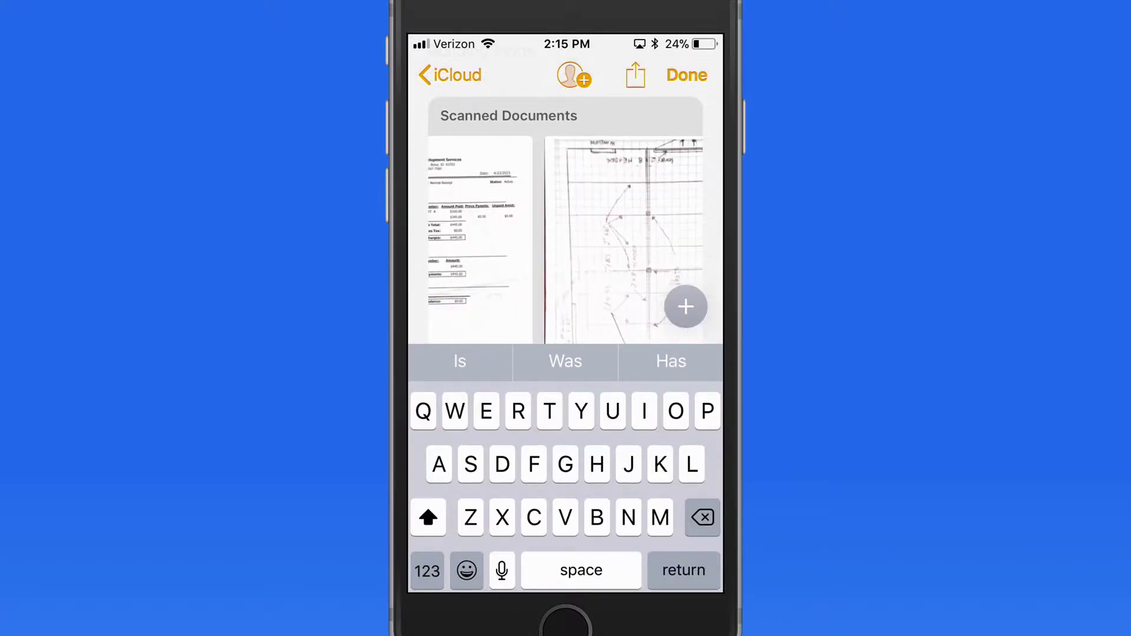
Dismiss the keyboard and open the Scanned Documents attachment full-screen at page 1 of 3.
left_click(686, 75)
scroll(566, 270, "left", 3)
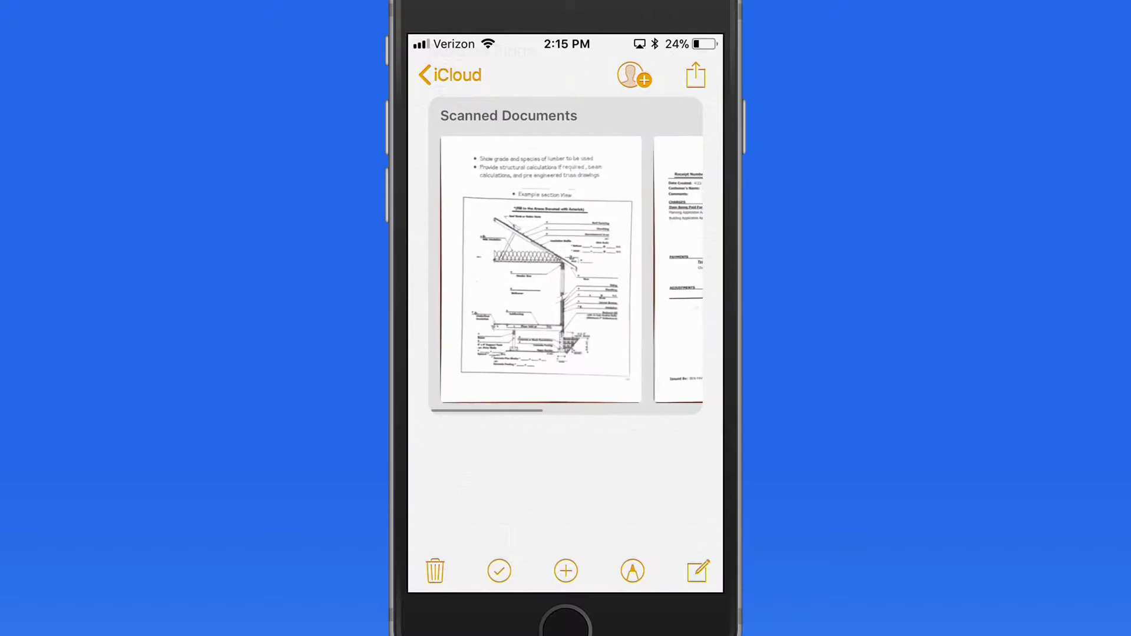
scroll(565, 270, "right", 3)
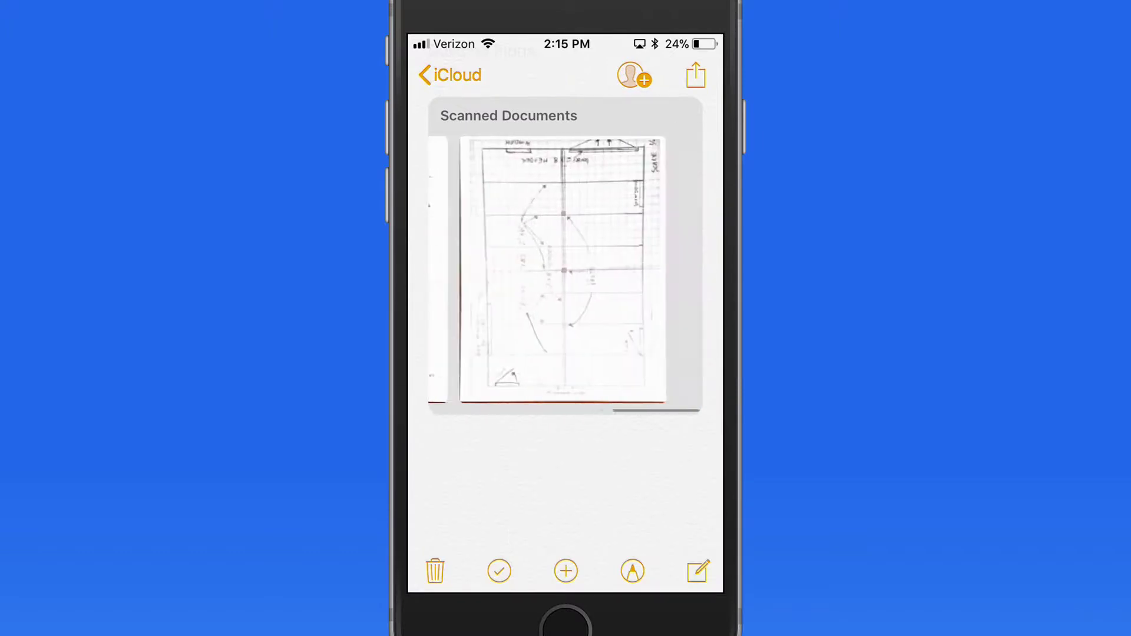
scroll(566, 269, "left", 3)
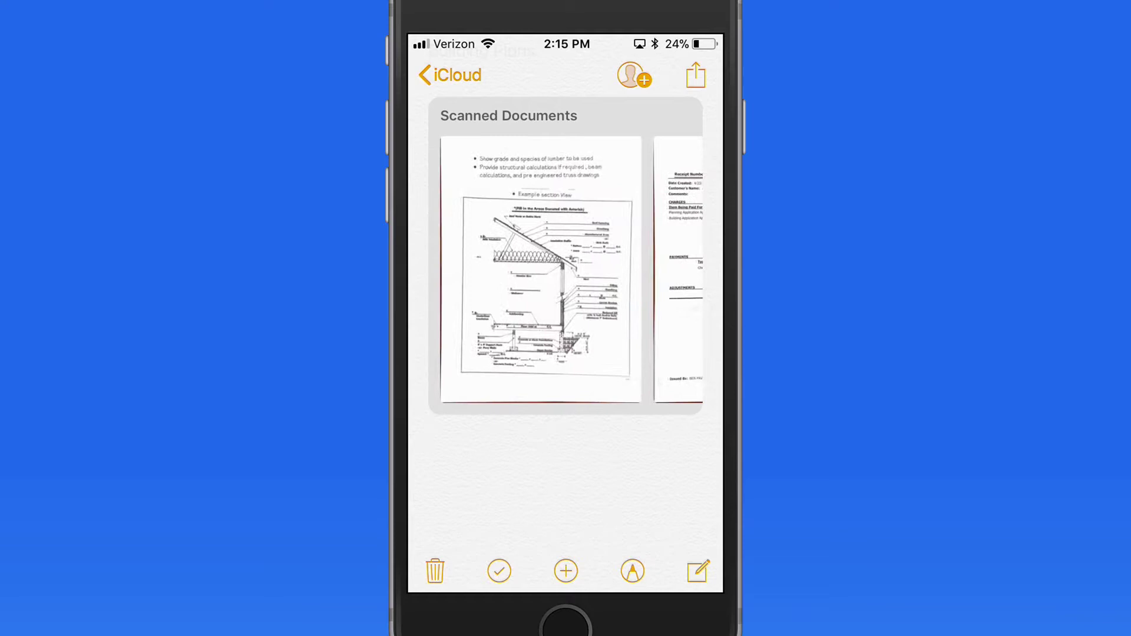
left_click(541, 270)
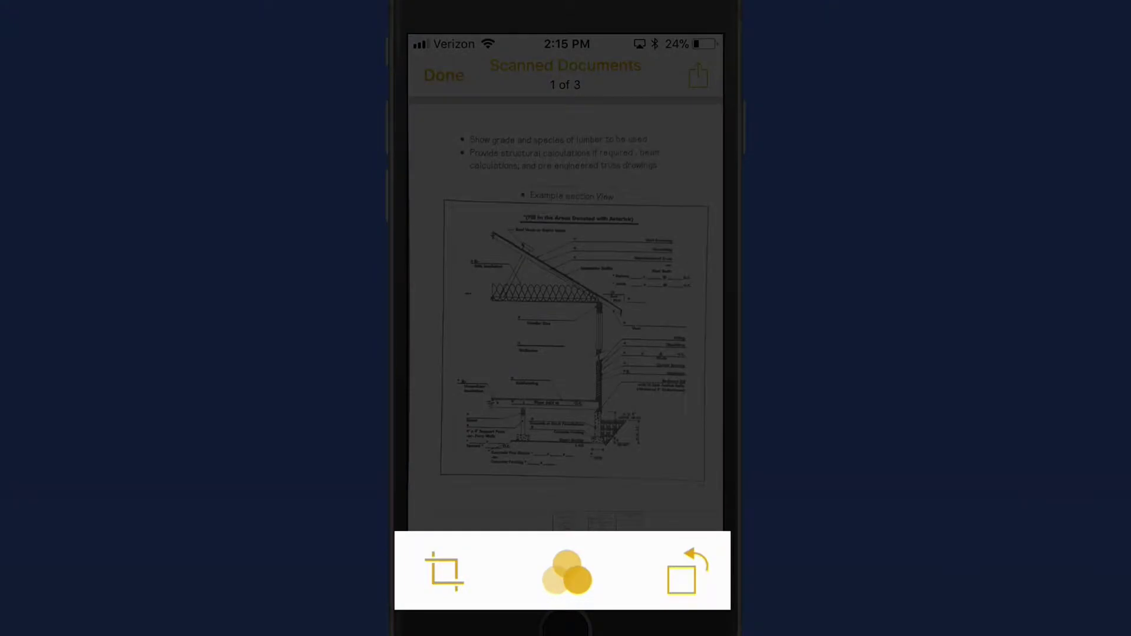
Check page 1's crop and leave it unchanged.
left_click_drag(655, 309, 459, 309)
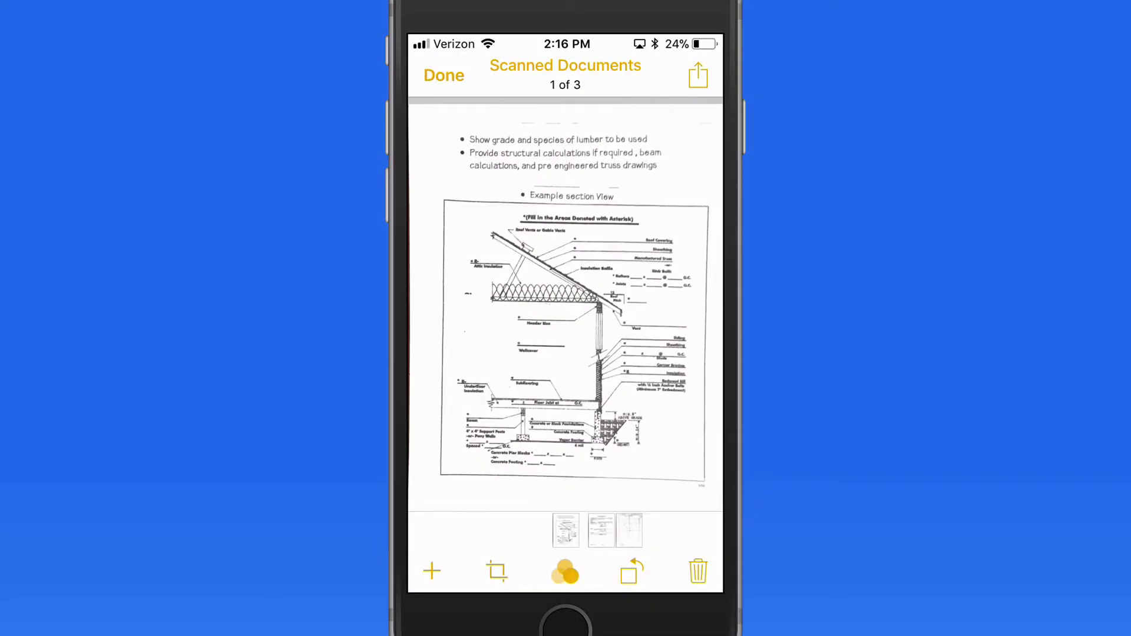
left_click(497, 571)
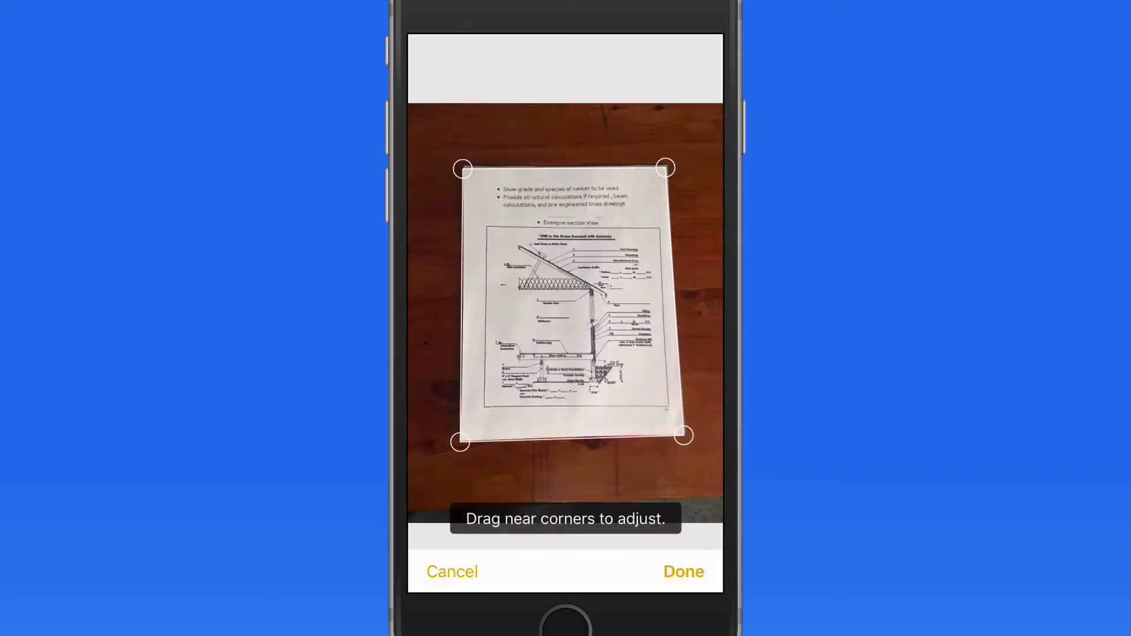
left_click(684, 571)
Show page 1's colour filter choices and rotate the roof diagram back upright.
left_click(565, 571)
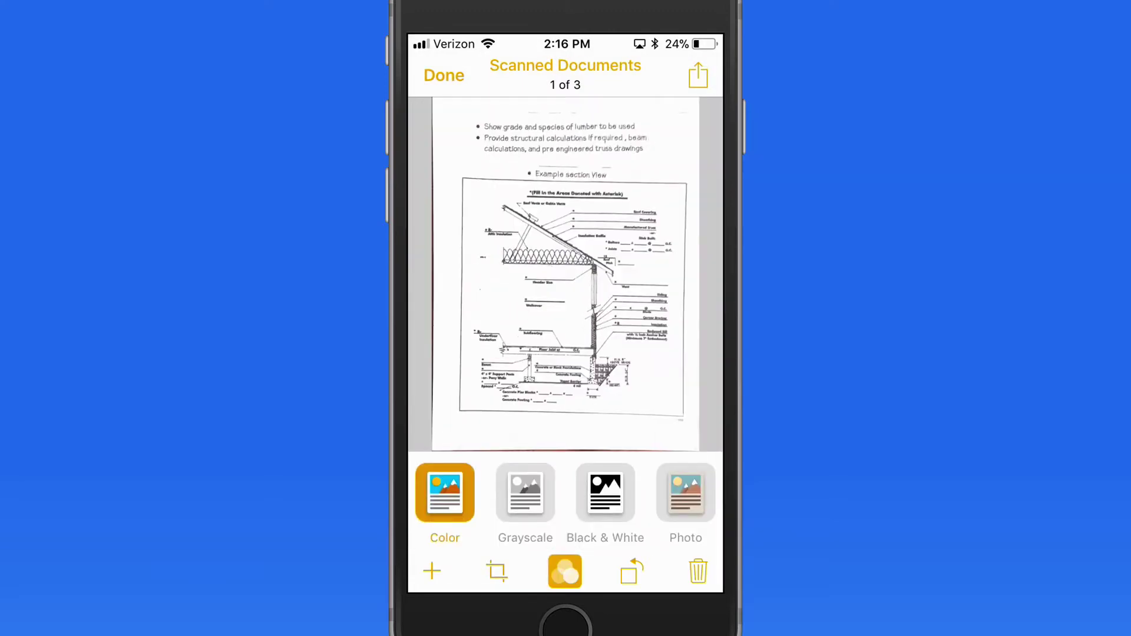
left_click(631, 570)
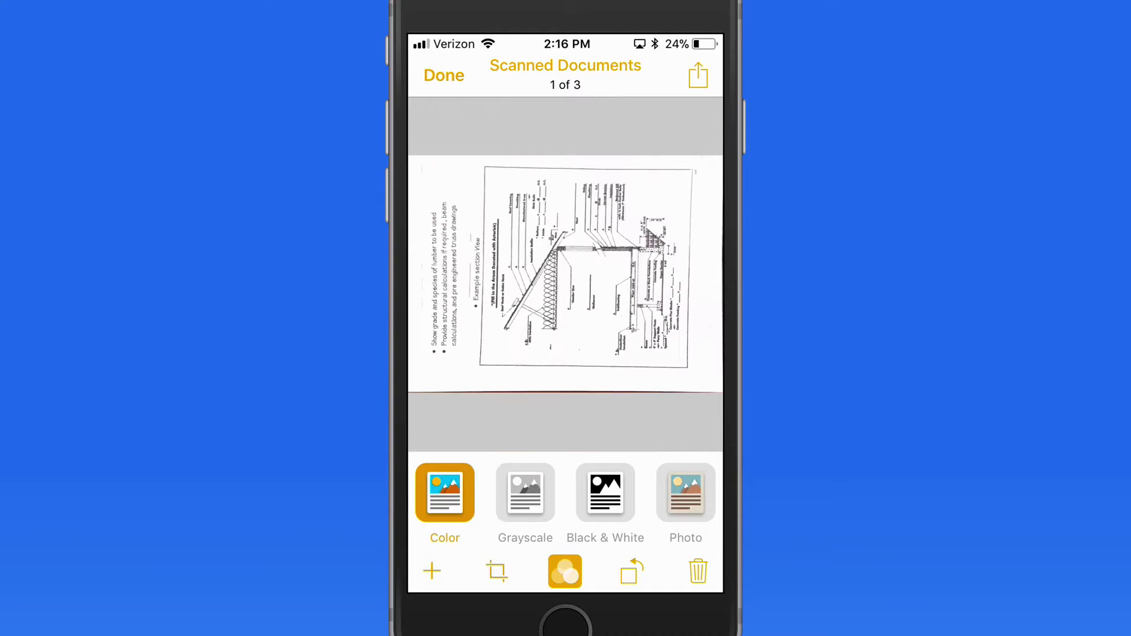
left_click(631, 572)
left_click(631, 571)
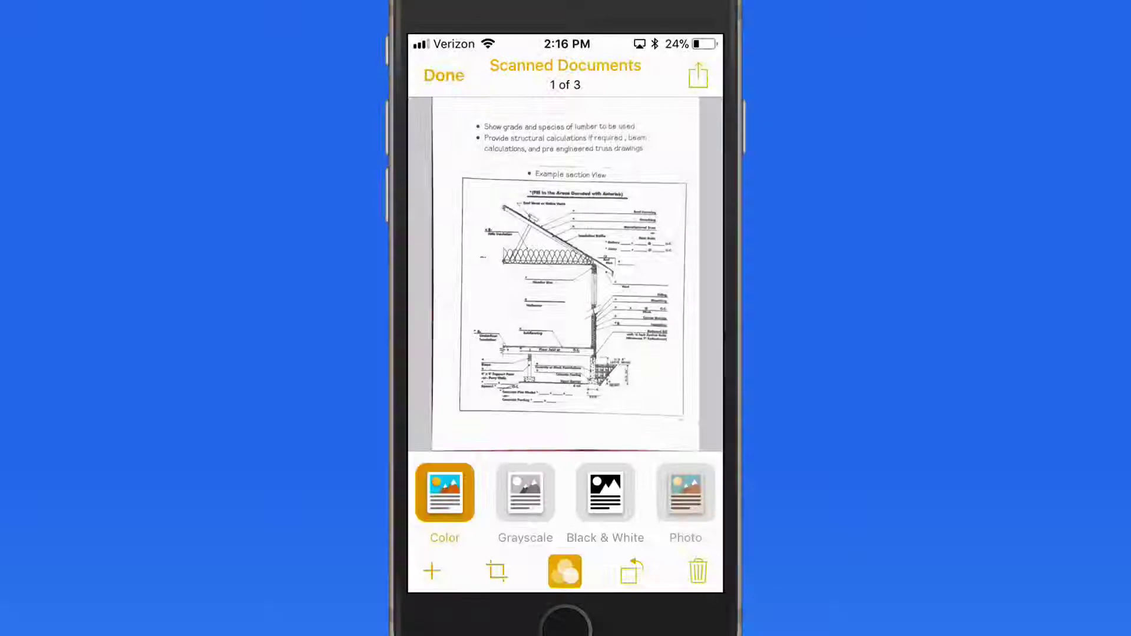
Make the receipt on page 2 Black & White and start scanning an extra page.
left_click_drag(637, 265, 460, 265)
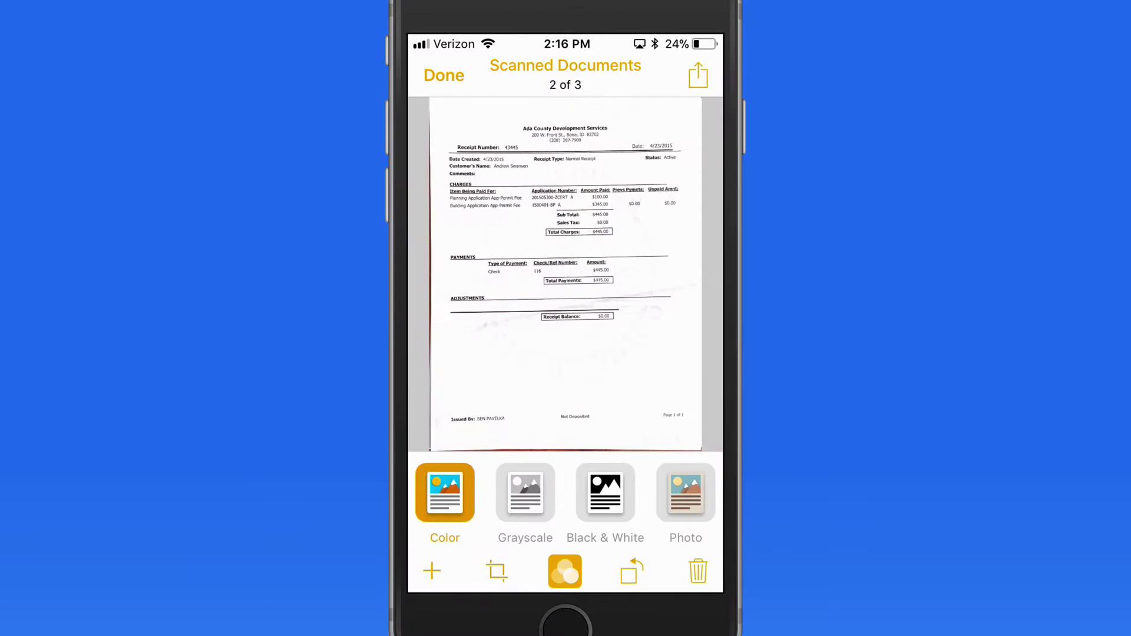
left_click(605, 493)
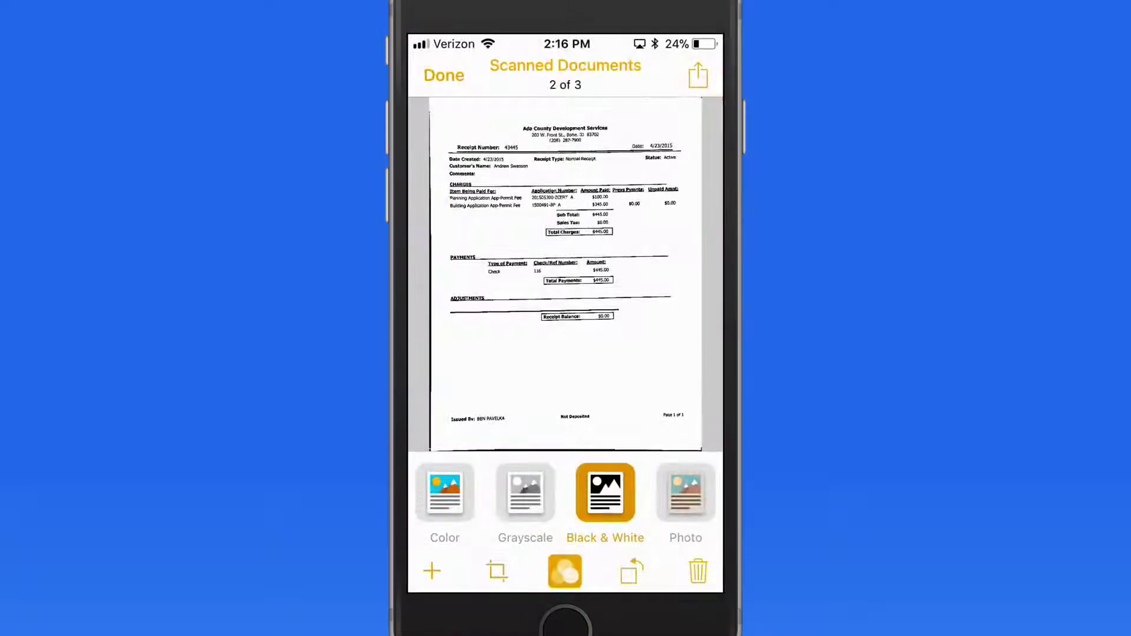
left_click(432, 571)
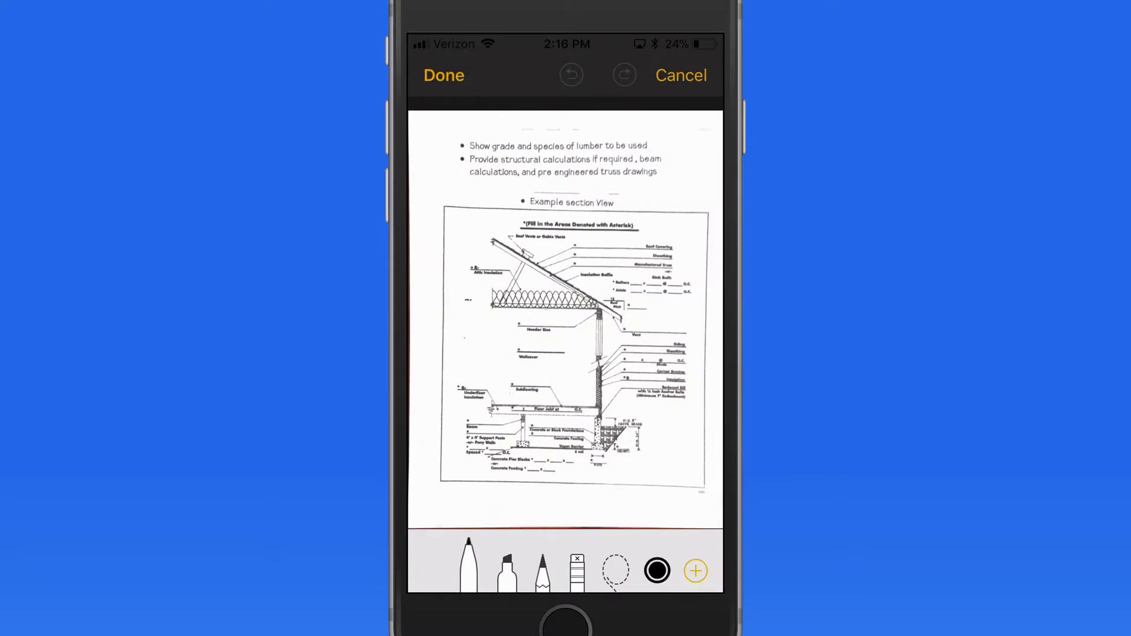
Discard a trial roof sketch, then save the scan as a PDF to iCloud Drive's Documents folder.
left_click_drag(552, 286, 636, 303)
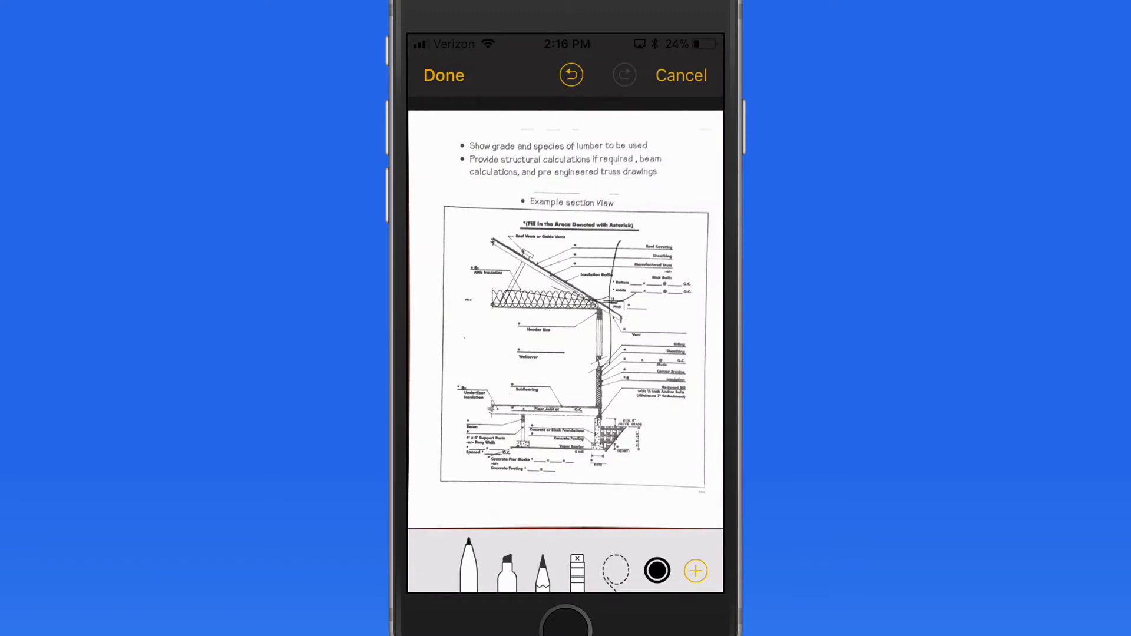
left_click(680, 75)
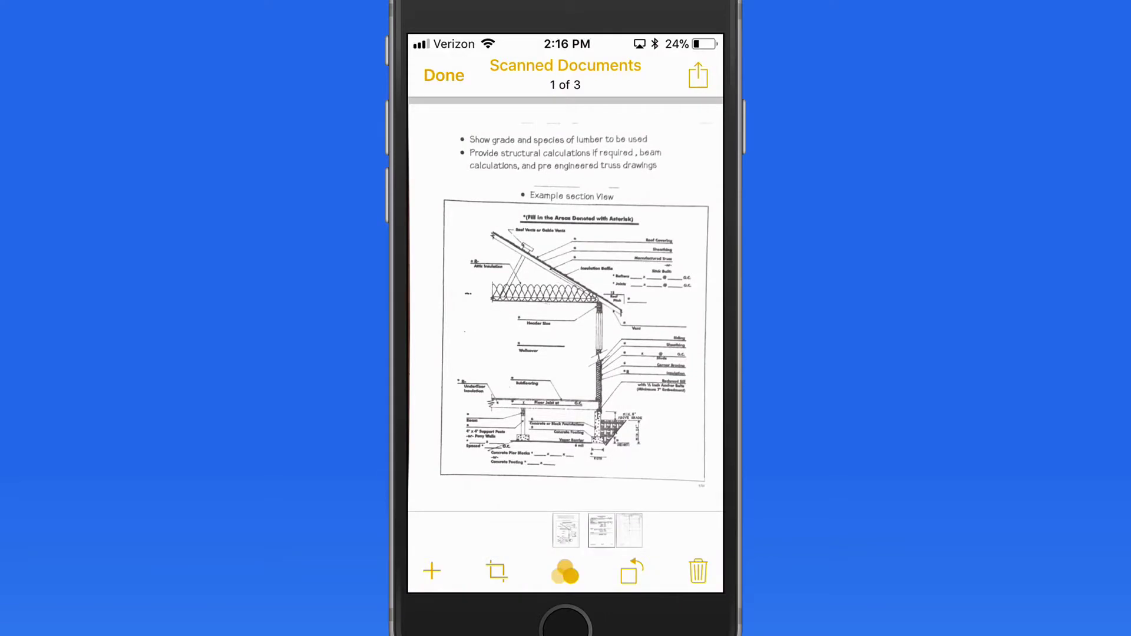
left_click(698, 76)
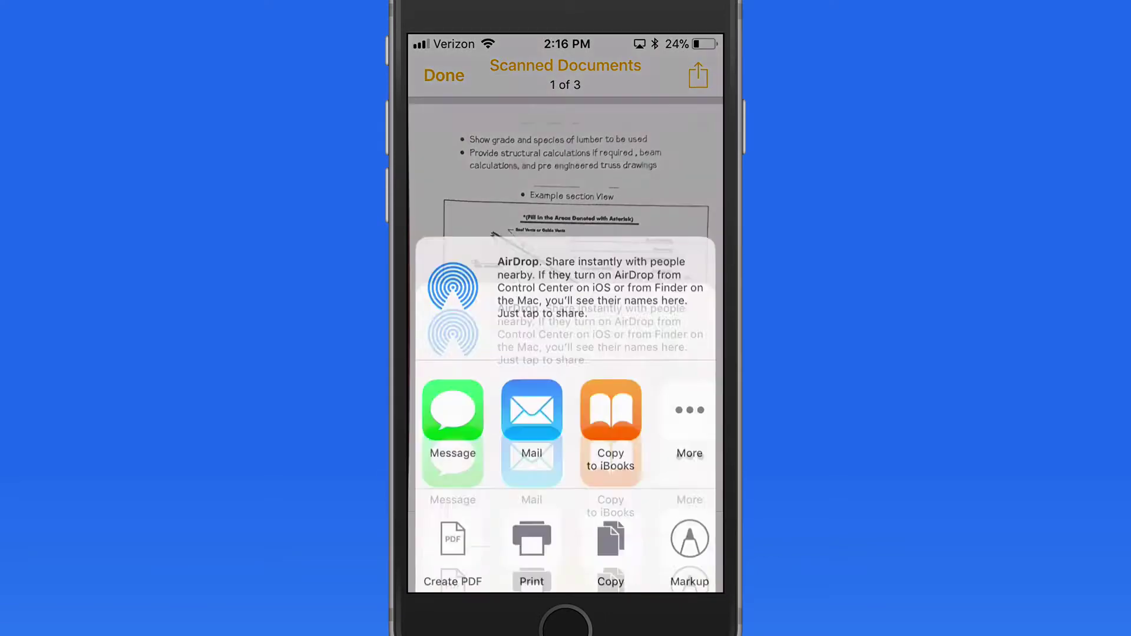
left_click_drag(654, 464, 566, 464)
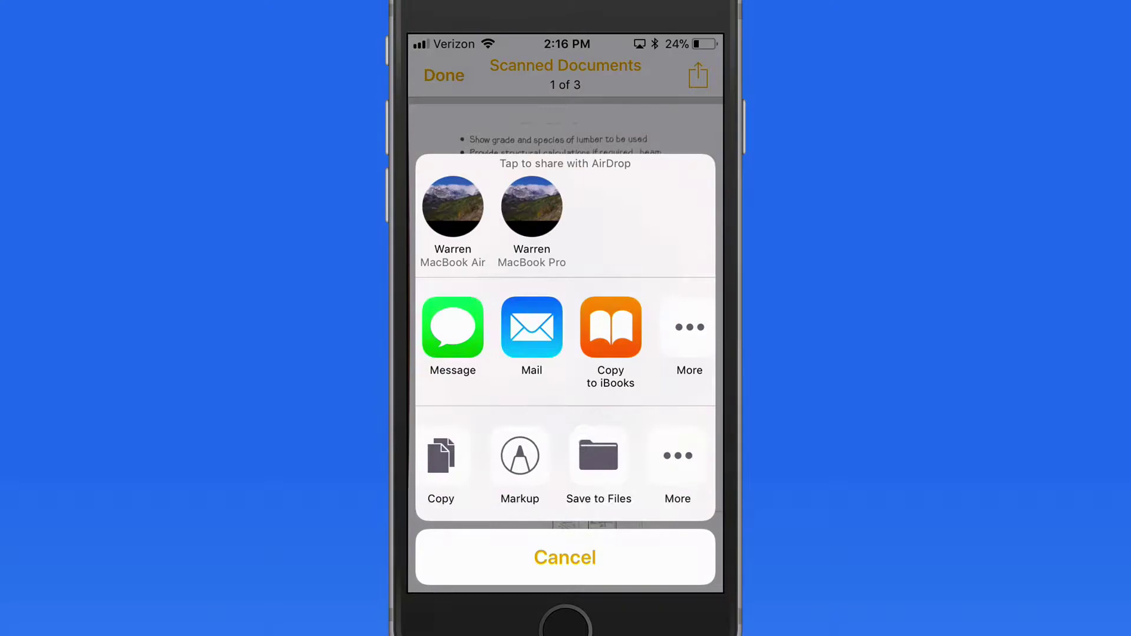
left_click(596, 457)
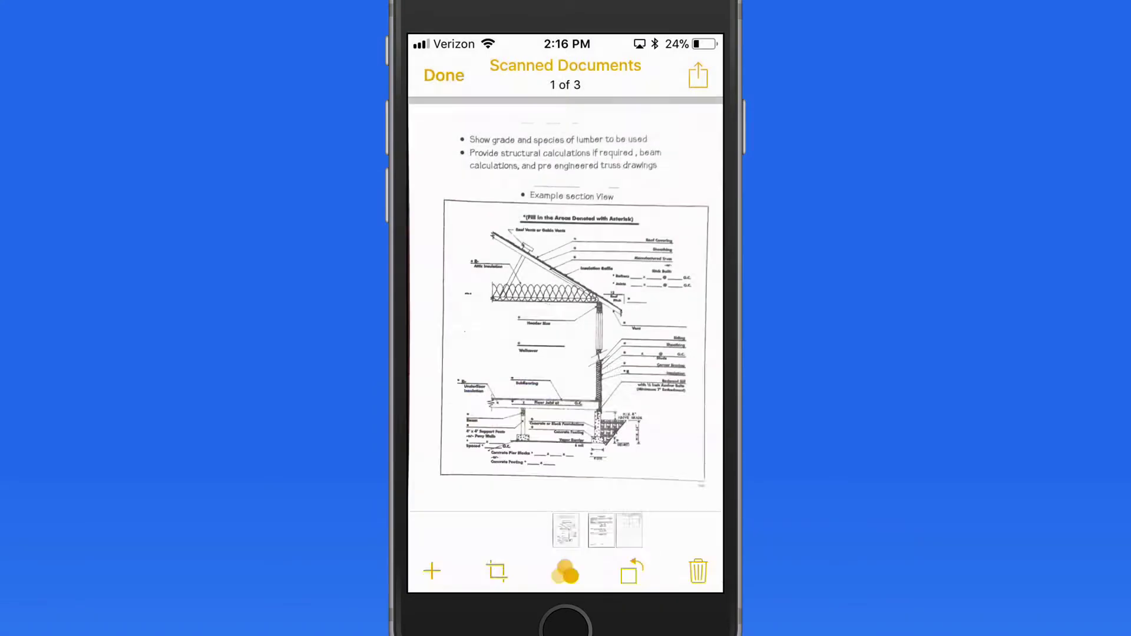
left_click(513, 205)
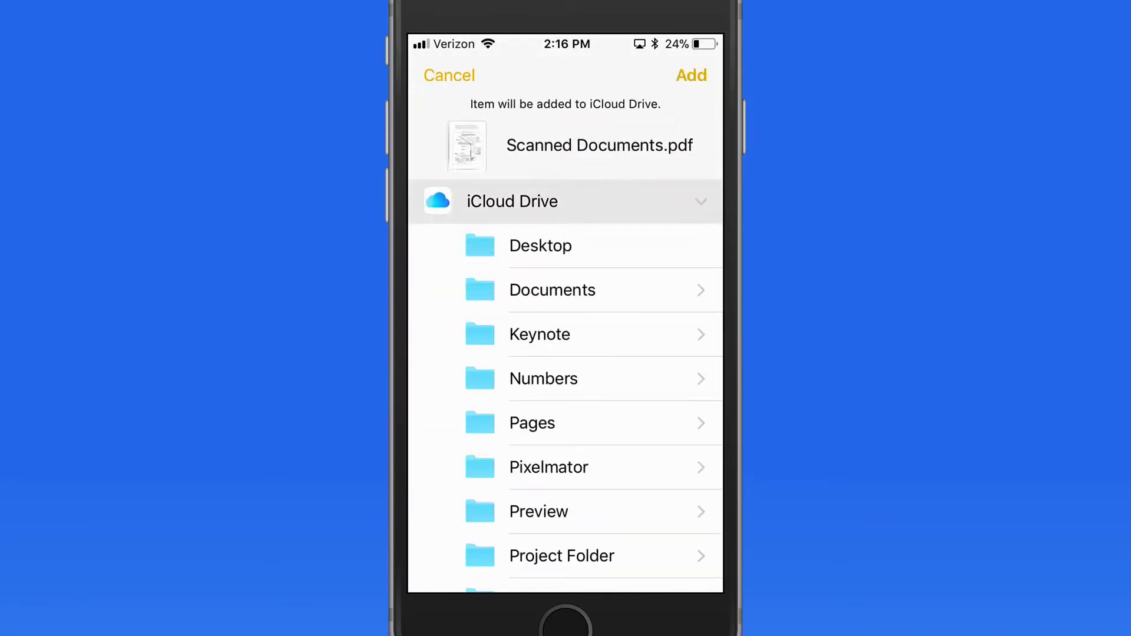
left_click(553, 291)
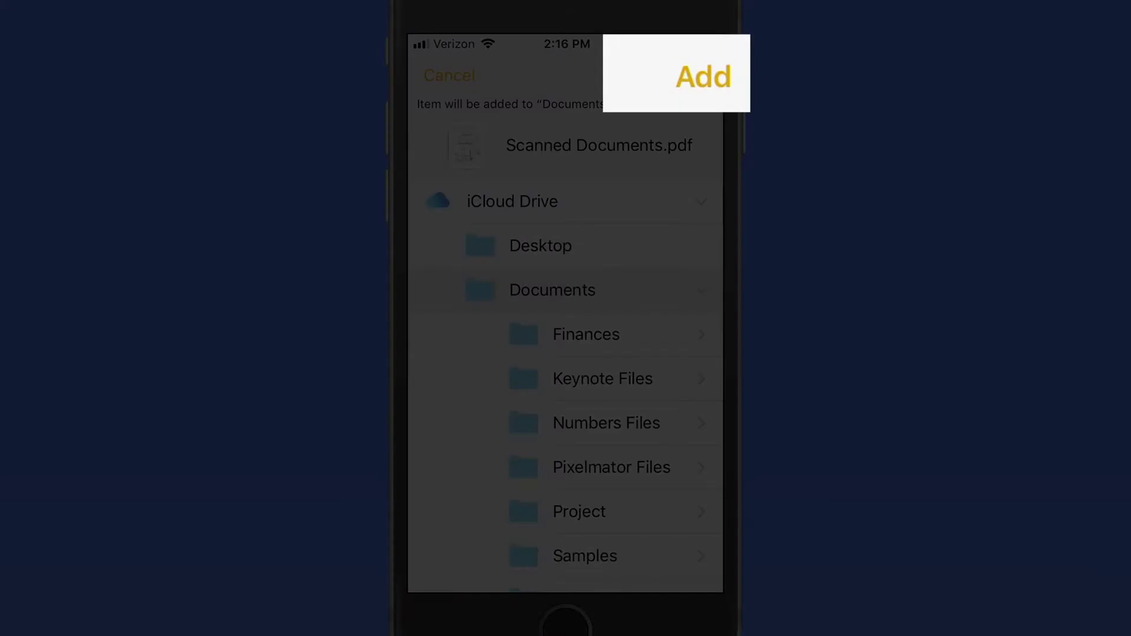
left_click(703, 76)
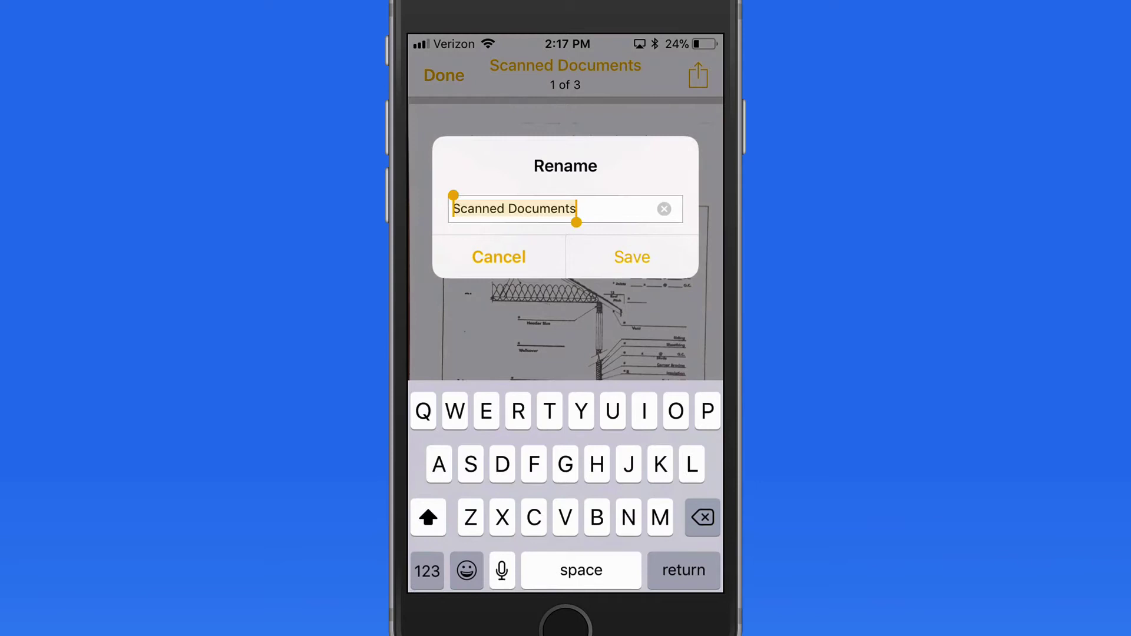
Replace the scan set's name with 'Bulid plans'.
key("BackSpace")
type("Bulid plans")
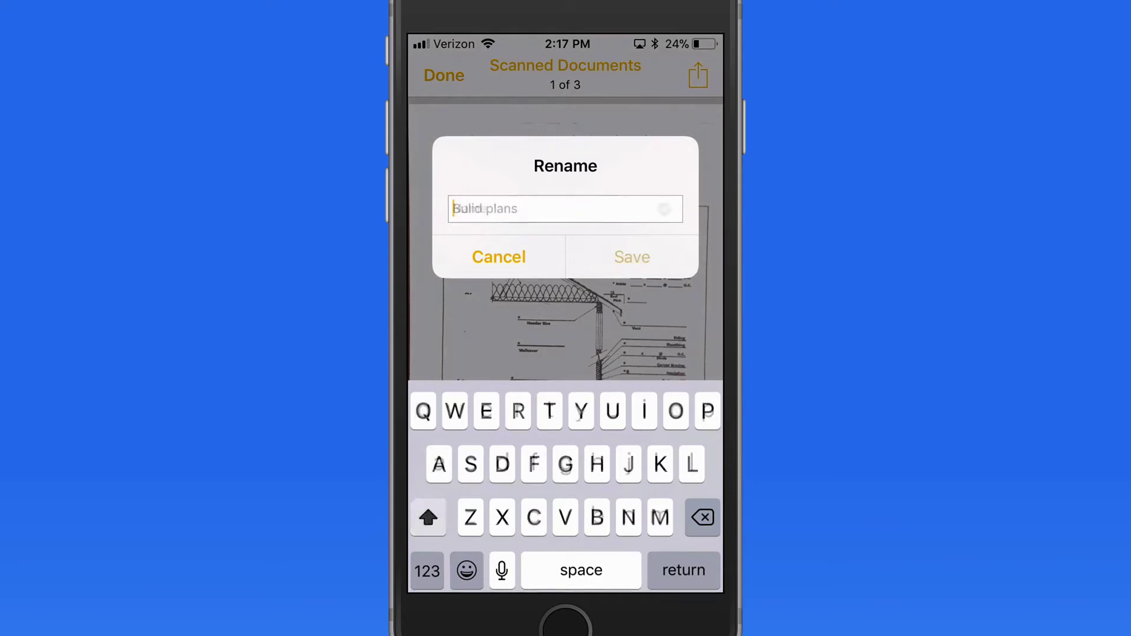
key("Return")
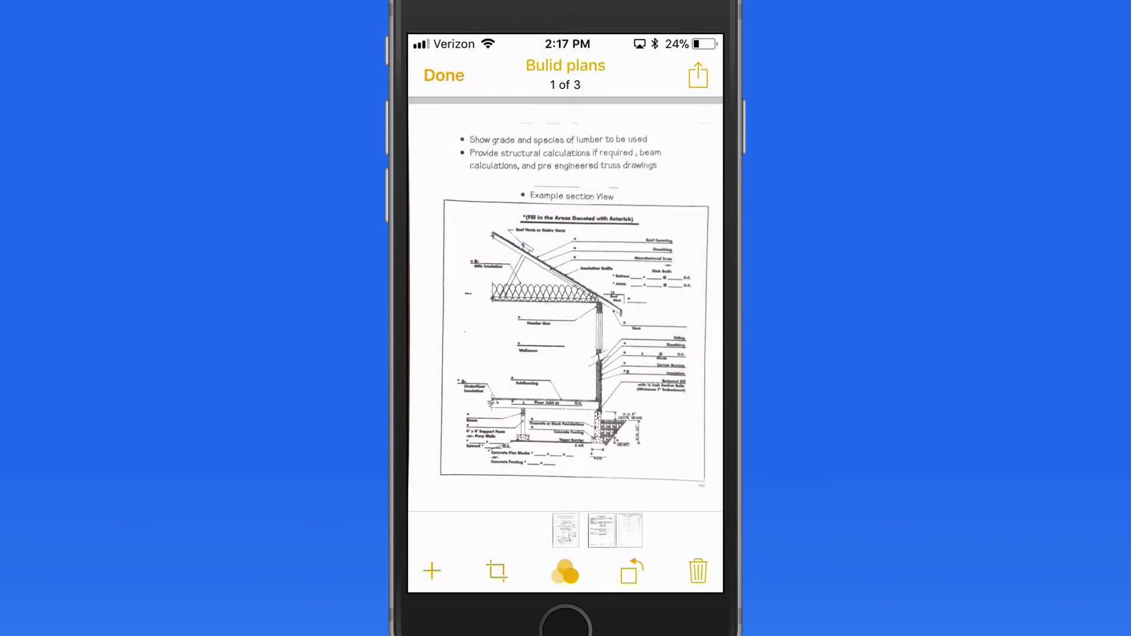
left_click(444, 76)
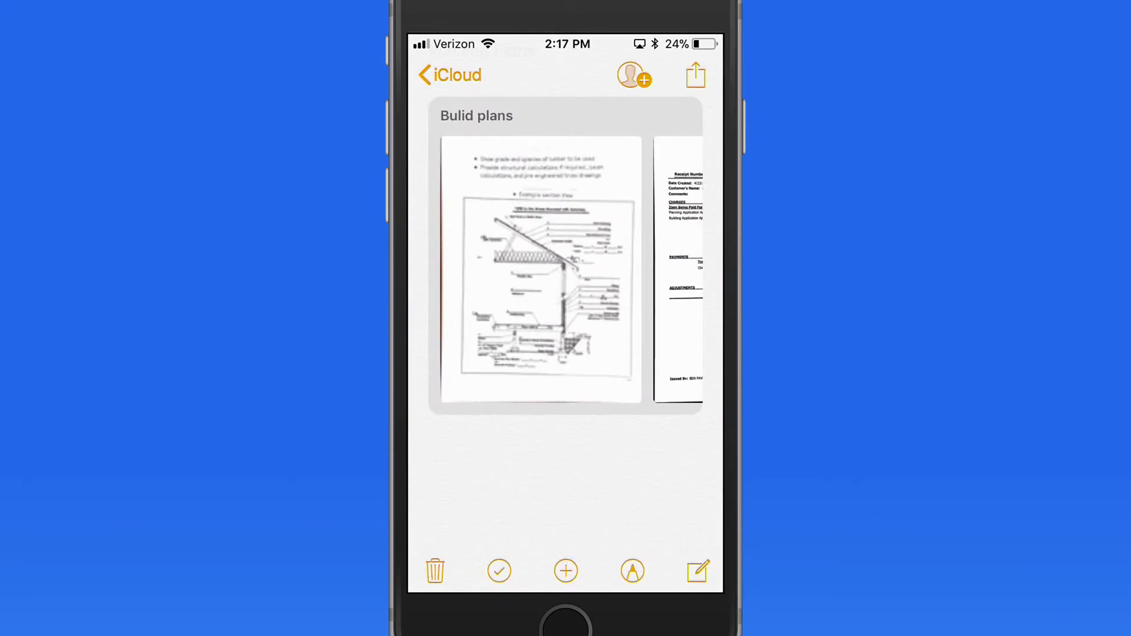
left_click(566, 477)
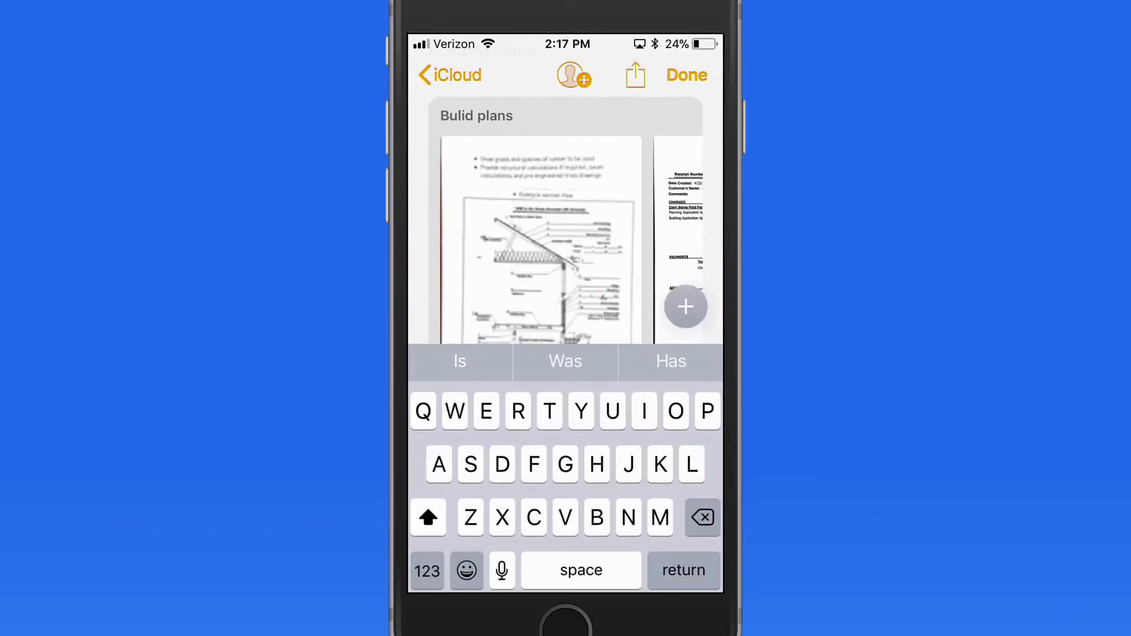
left_click(595, 322)
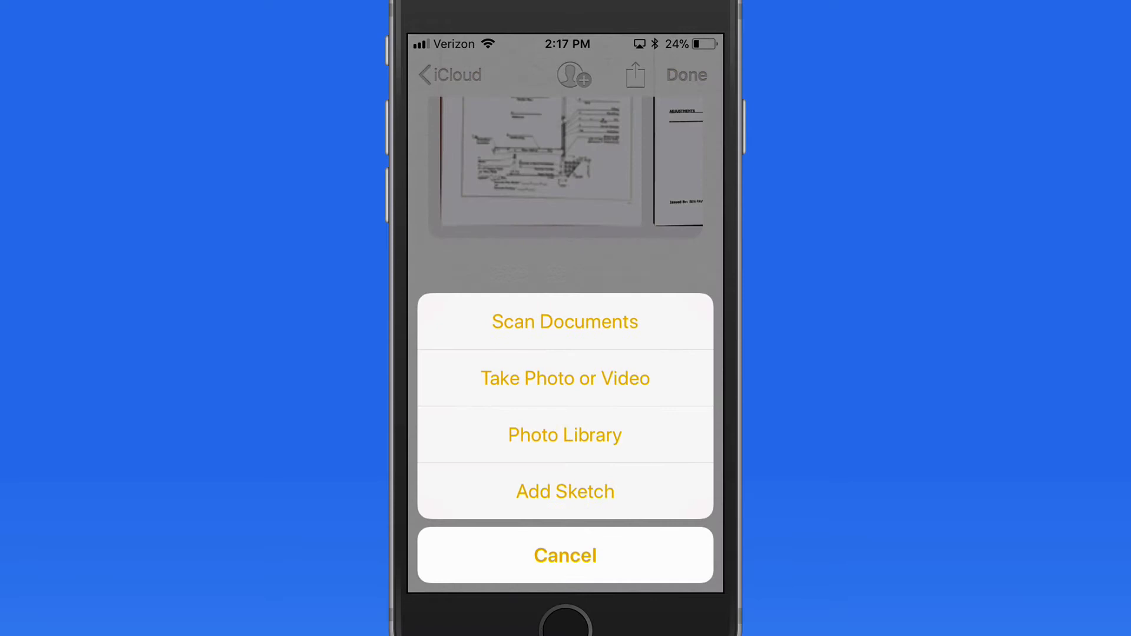
left_click(565, 556)
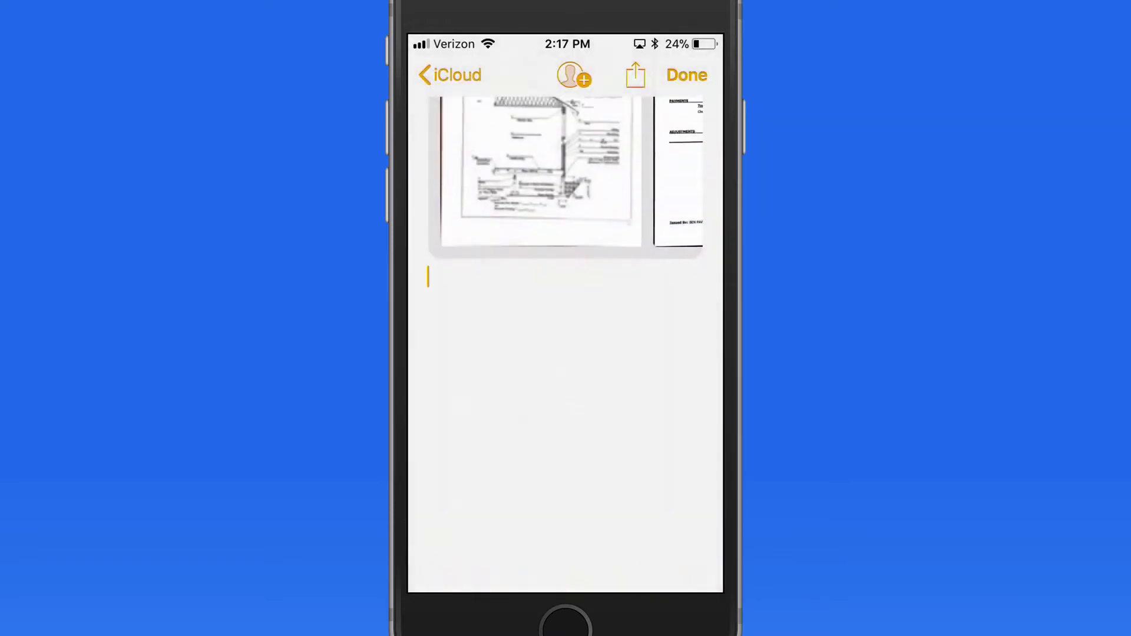
Delete the hand-drawn third page of 'Bulid plans' and return to the note.
left_click(539, 159)
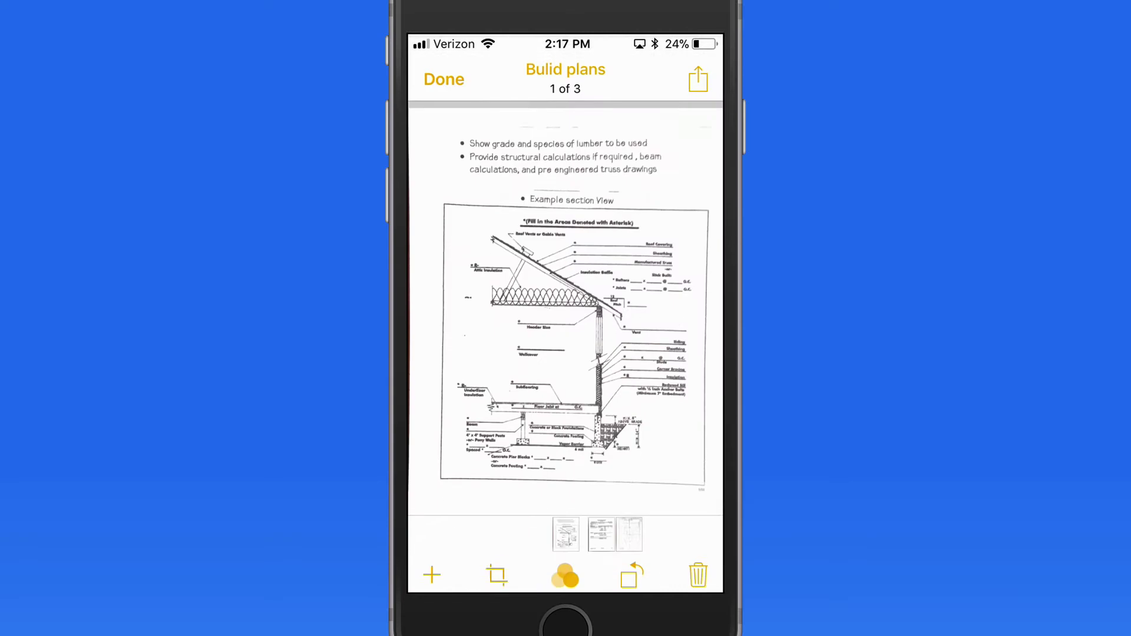
mouse_move(654, 309)
left_mouse_down()
mouse_move(478, 309)
mouse_move(530, 309)
left_mouse_up()
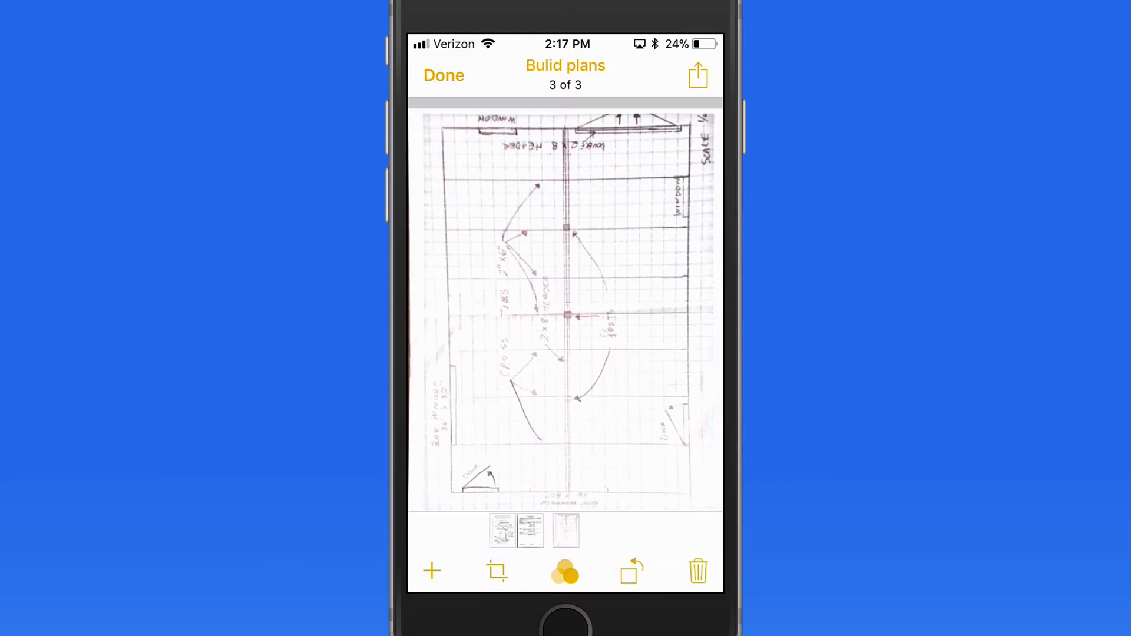
left_click(697, 572)
left_click(564, 491)
left_click(444, 103)
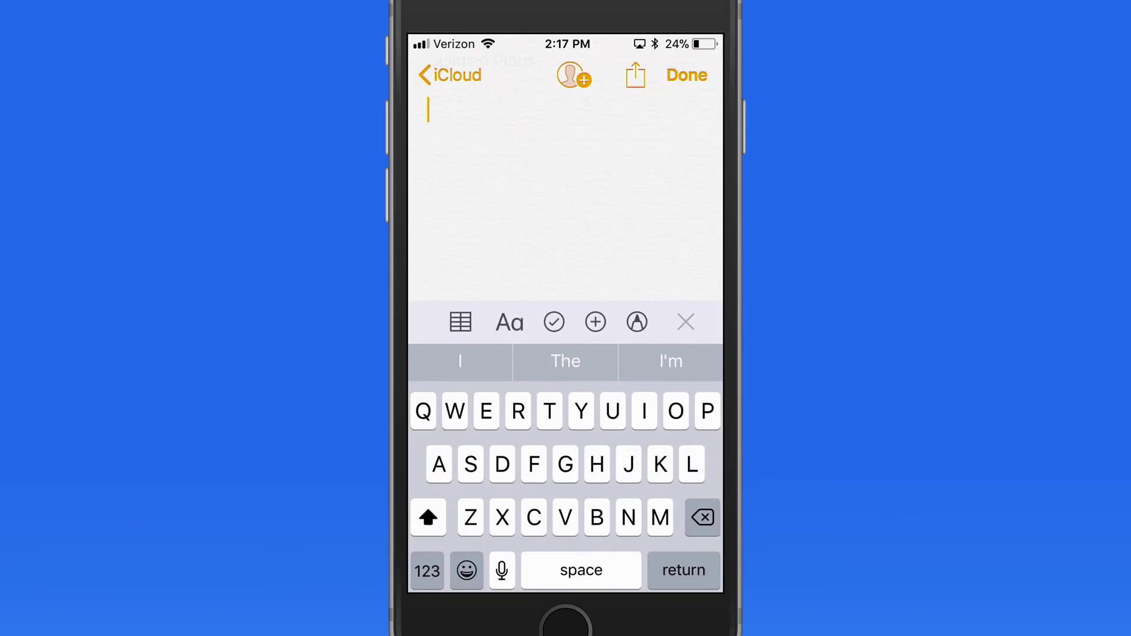
Undo the deletion to restore 'Bulid plans' and view its page 2 of 2.
key("ctrl+z")
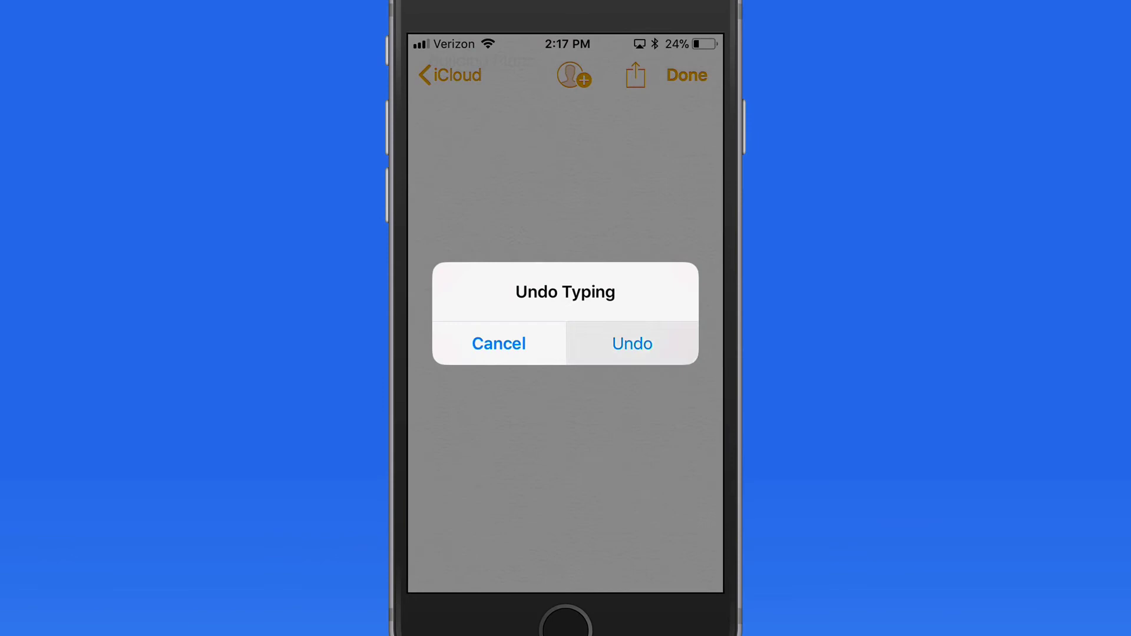
left_click(631, 344)
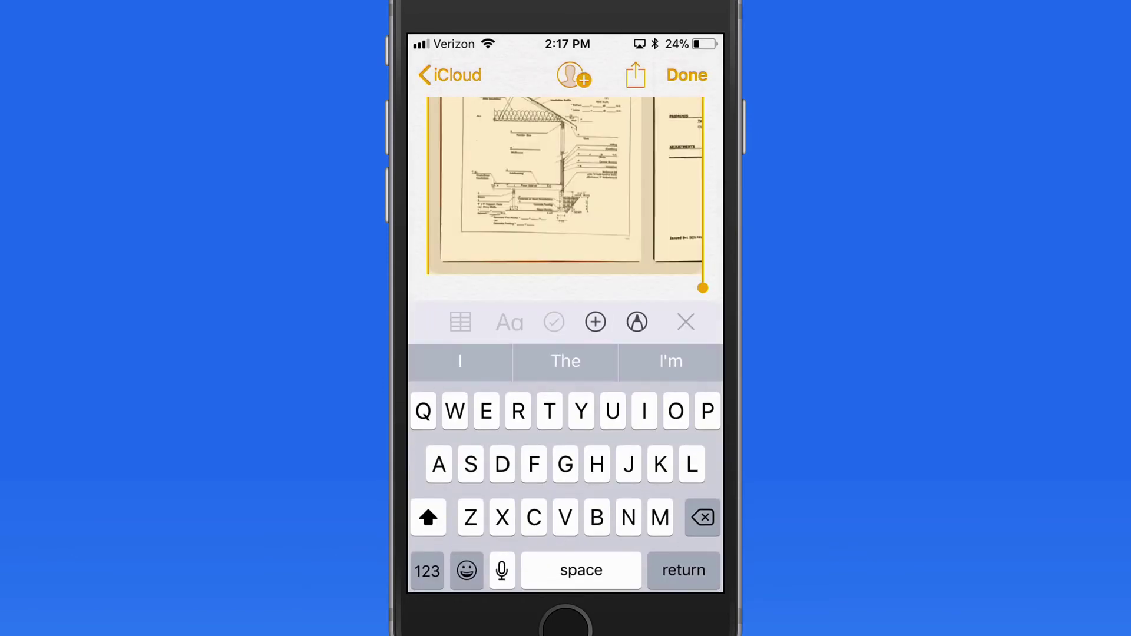
left_click(565, 185)
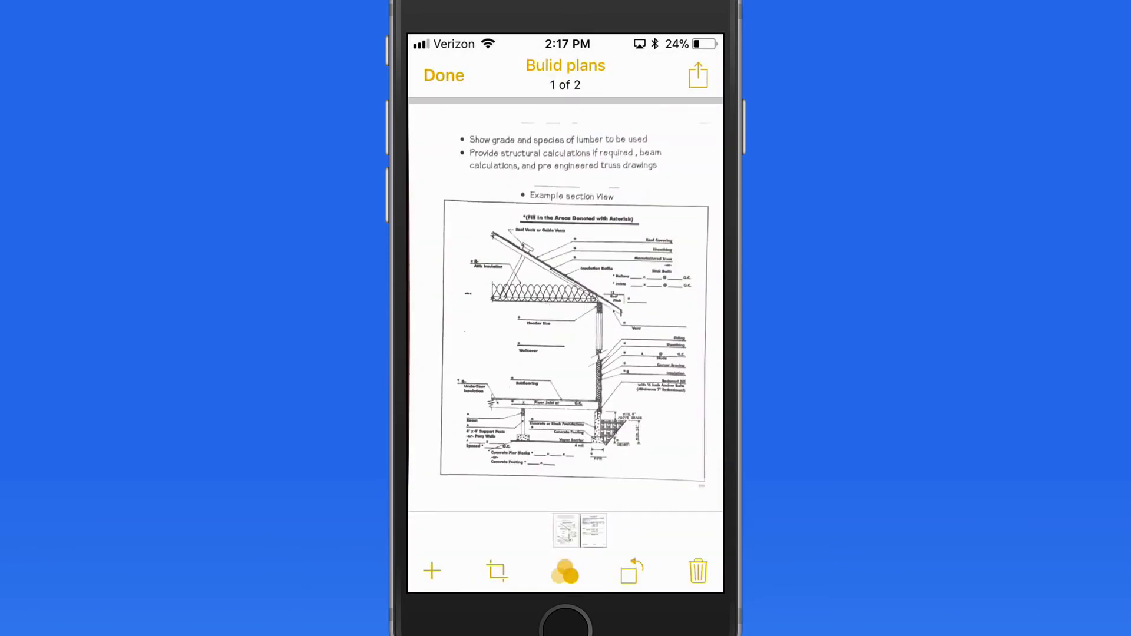
mouse_move(654, 309)
left_mouse_down()
mouse_move(460, 309)
mouse_move(671, 310)
left_mouse_up()
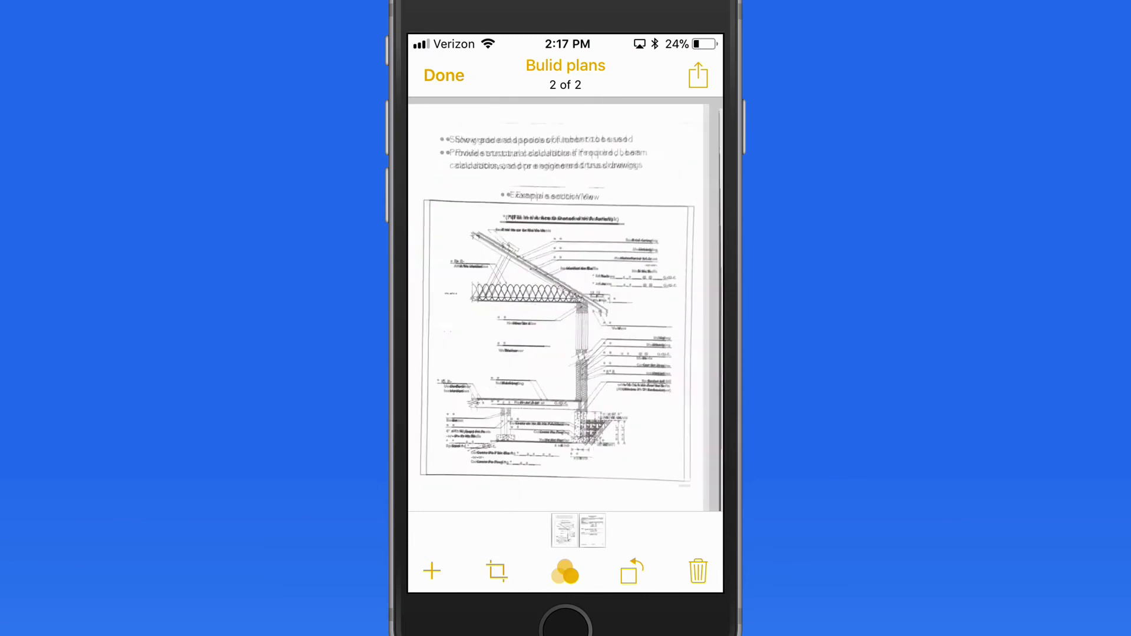